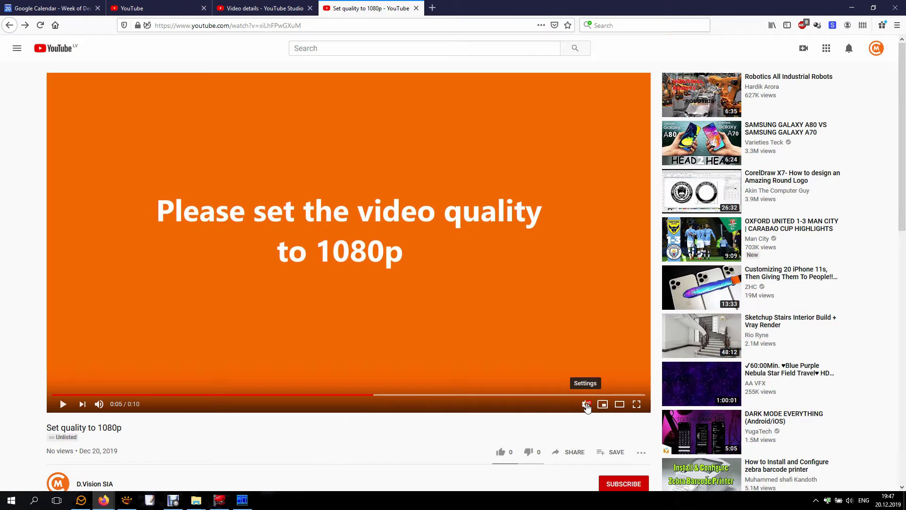
- Set the playback quality of the YouTube video to 1080p
{"action": "left_click", "coordinate": [587, 406]}
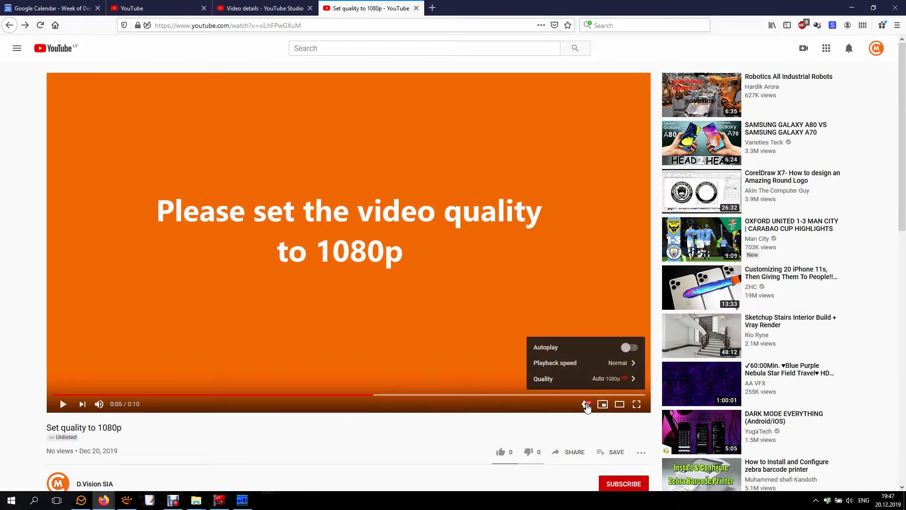
{"action": "left_click", "coordinate": [637, 385]}
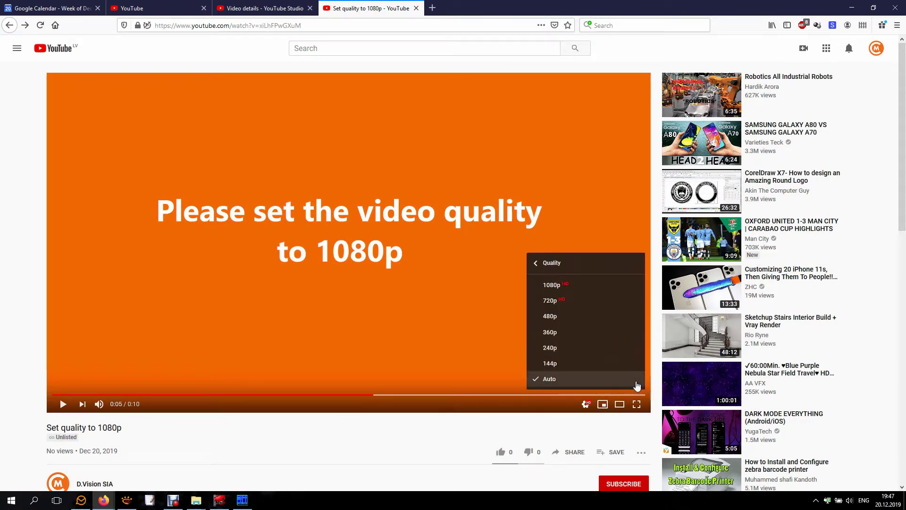
{"action": "left_click", "coordinate": [618, 293]}
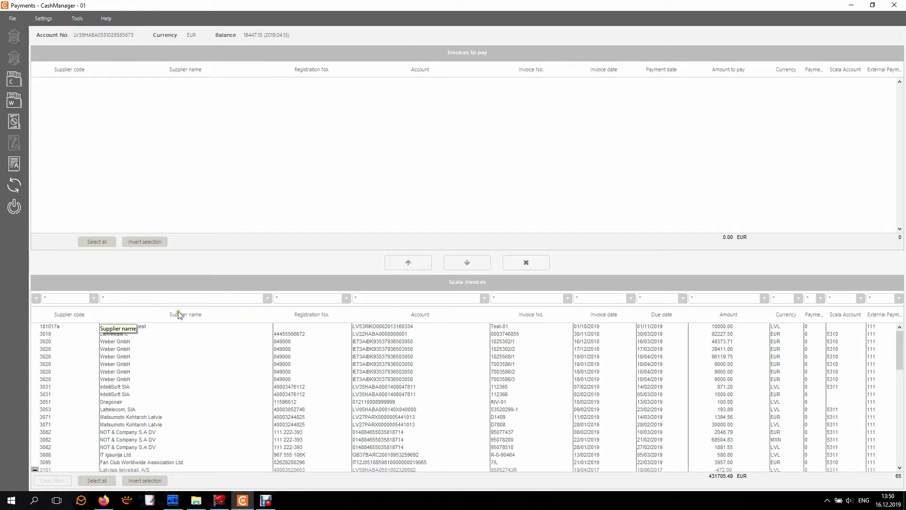
- Sort the Scala invoices by supplier name in ascending order and reverse them to descending order
{"action": "left_click", "coordinate": [236, 320]}
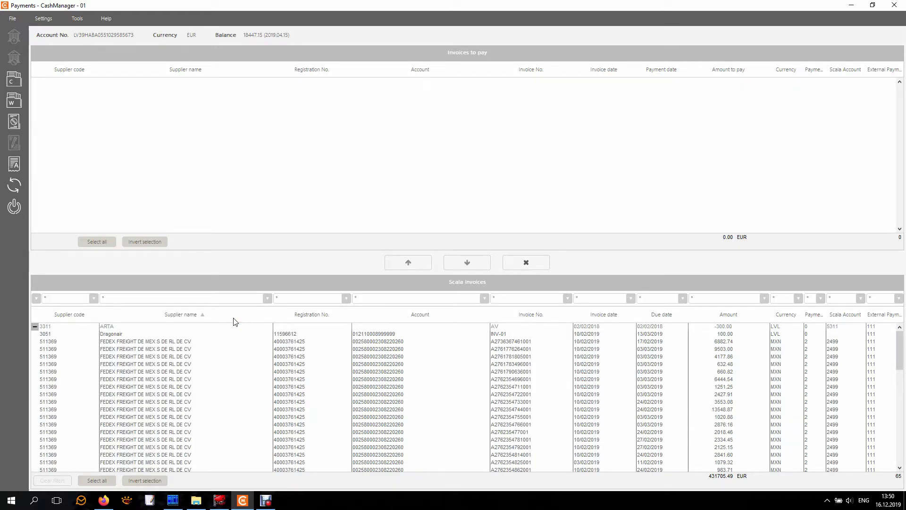
{"action": "left_click", "coordinate": [208, 315]}
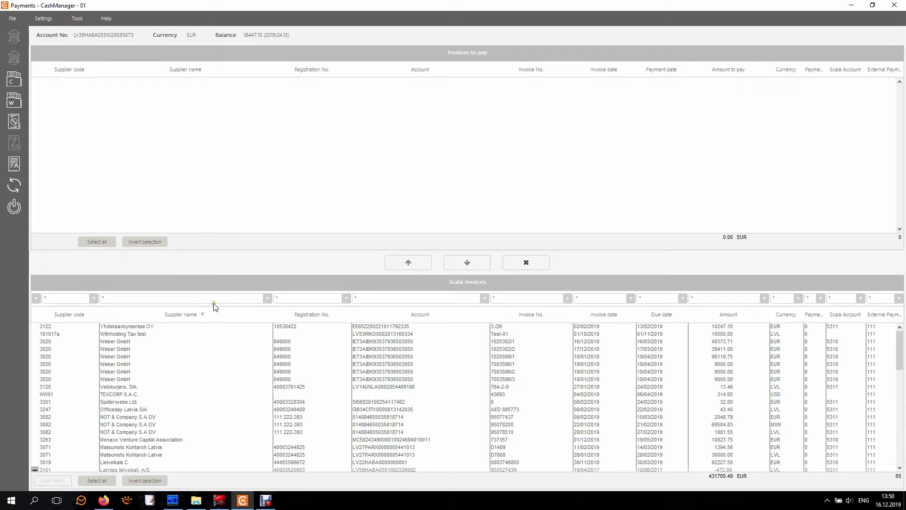
{"action": "scroll", "coordinate": [41, 395], "scroll_direction": "down", "scroll_amount": 4}
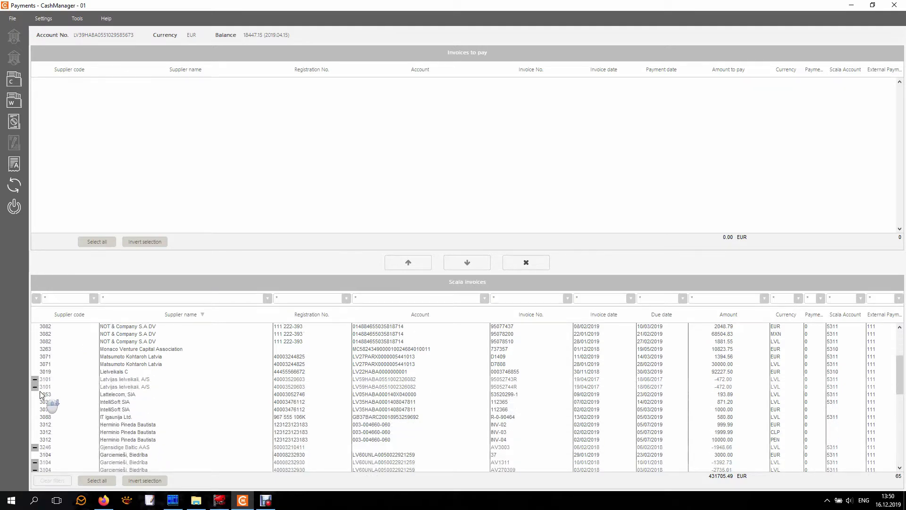
{"action": "scroll", "coordinate": [41, 394], "scroll_direction": "down", "scroll_amount": 5}
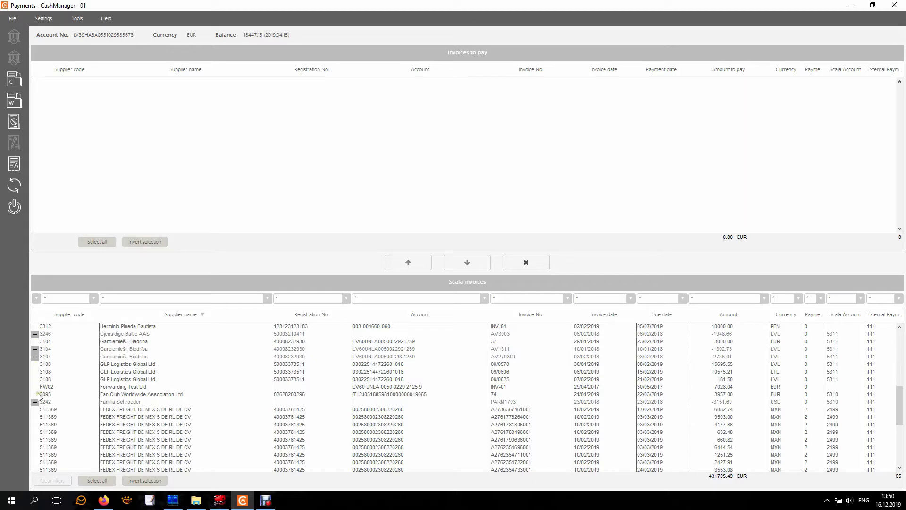
{"action": "left_click", "coordinate": [35, 319]}
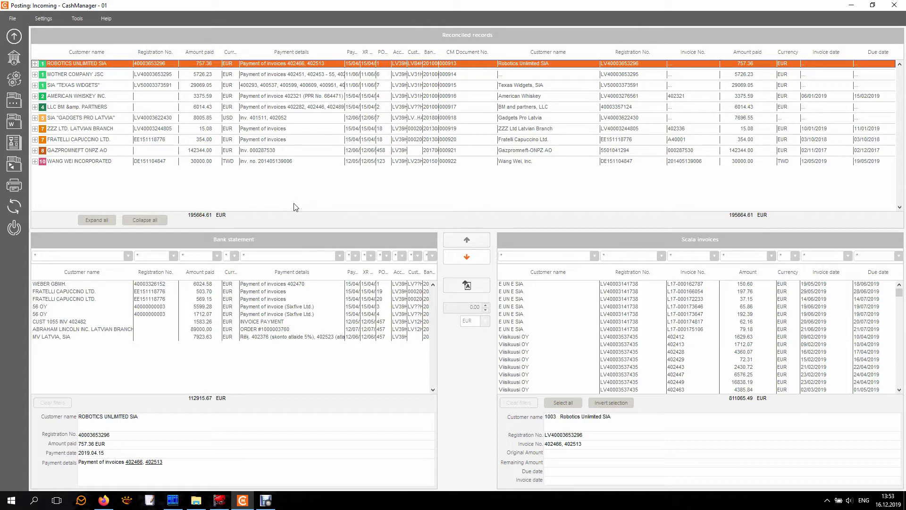
- Expand the reconciled Robotics Unlimited and Mother Company JSC records to examine the invoices matched to each payment
{"action": "left_click", "coordinate": [35, 64]}
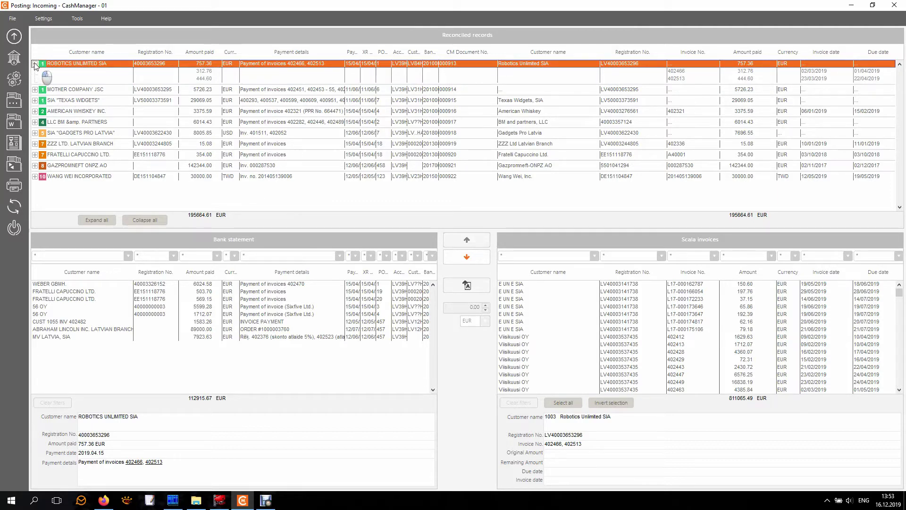
{"action": "left_click", "coordinate": [35, 63]}
{"action": "left_click", "coordinate": [37, 76]}
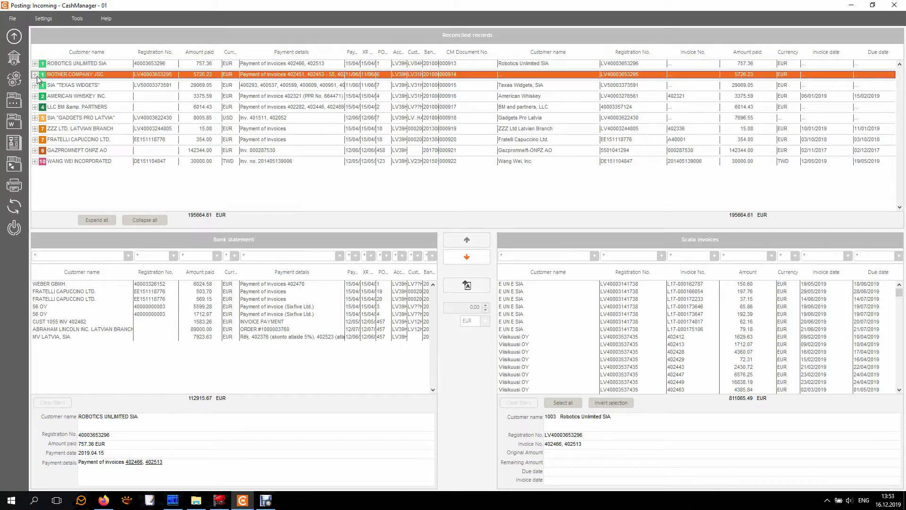
{"action": "left_click", "coordinate": [36, 75]}
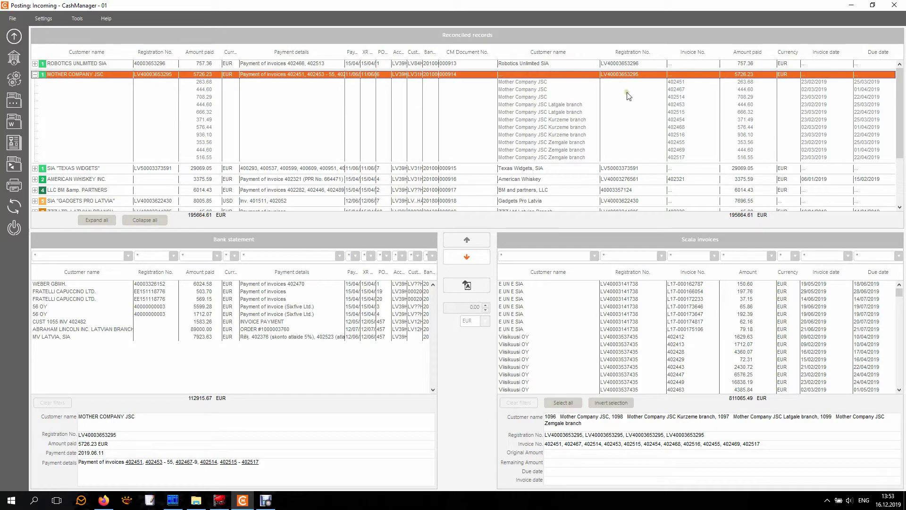
{"action": "left_click", "coordinate": [738, 54]}
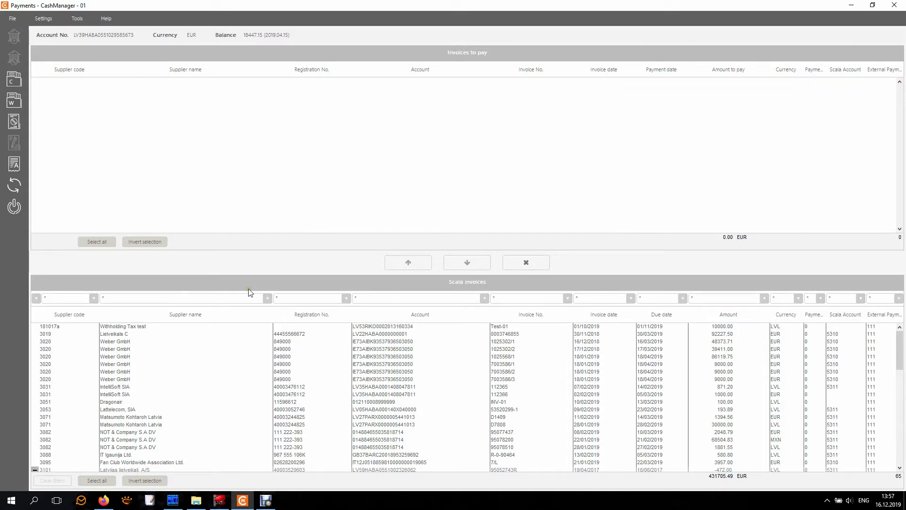
- Filter the Scala invoices by the supplier name FEDEX FREIGHT DE MEX S DE RL DE CV
{"action": "left_click", "coordinate": [267, 299]}
{"action": "left_click", "coordinate": [267, 299]}
{"action": "left_click", "coordinate": [346, 299]}
{"action": "left_click", "coordinate": [346, 299]}
{"action": "left_click", "coordinate": [267, 299]}
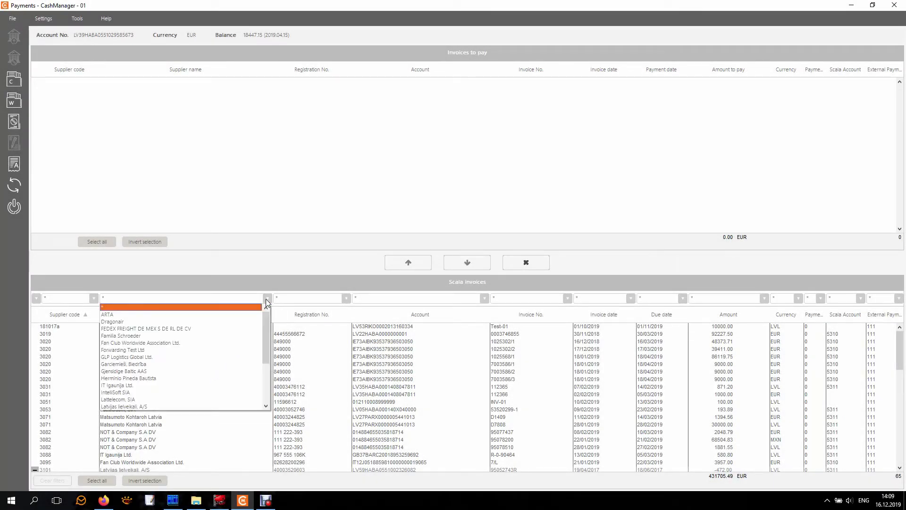
{"action": "left_click", "coordinate": [226, 329]}
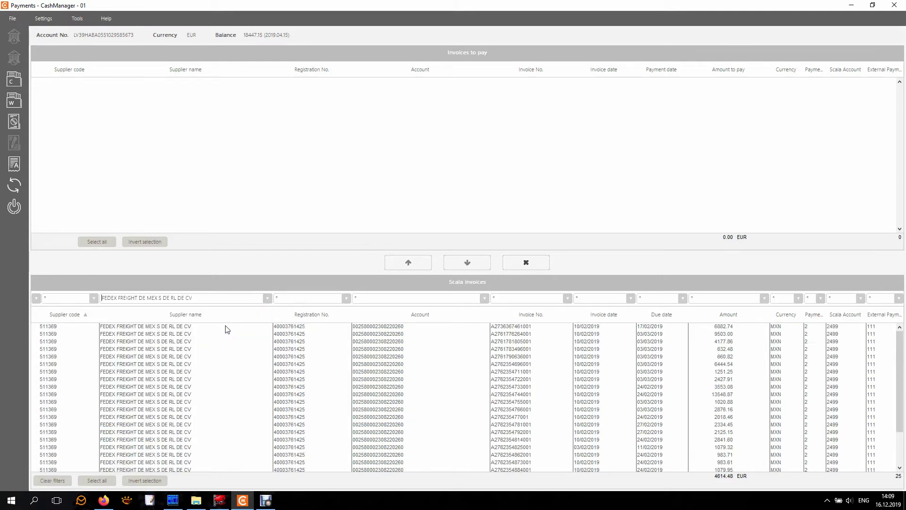
- Clear the supplier name filter to list the invoices of all suppliers
{"action": "left_click", "coordinate": [264, 297]}
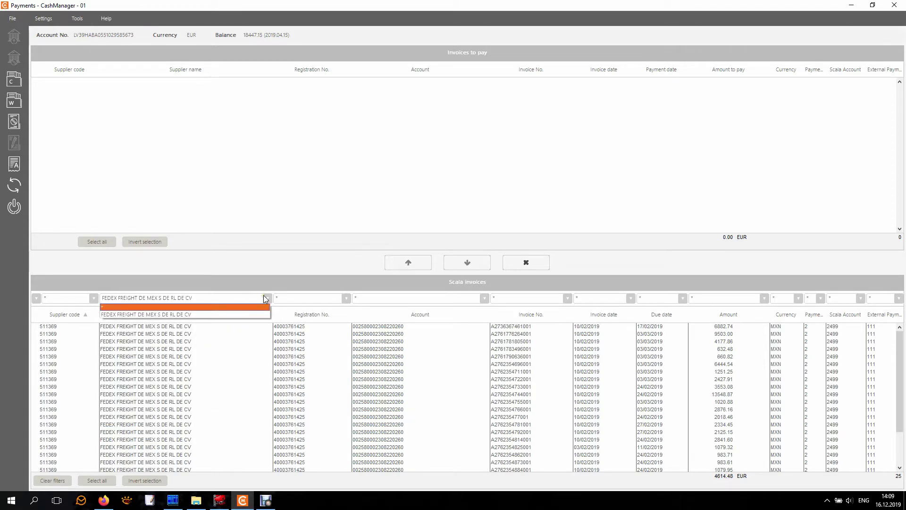
{"action": "left_click", "coordinate": [239, 307]}
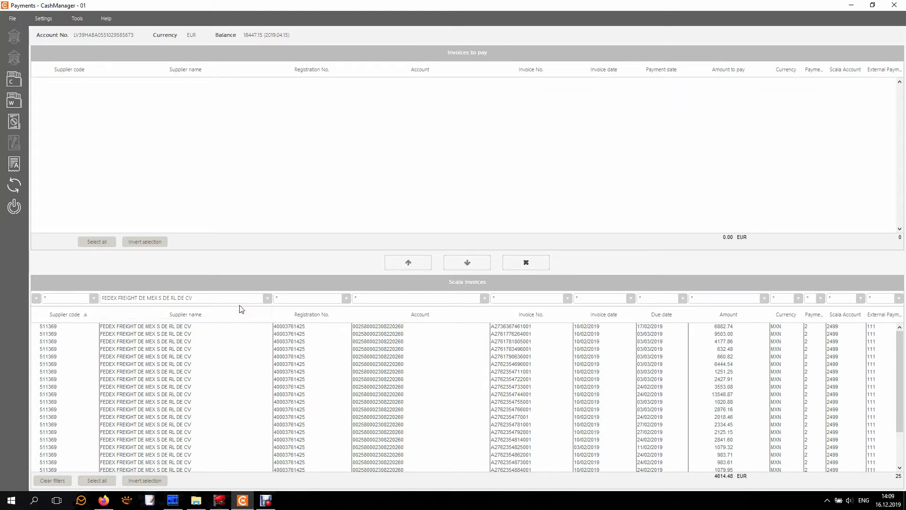
{"action": "left_click", "coordinate": [268, 296]}
{"action": "left_click", "coordinate": [211, 313]}
{"action": "left_click_drag", "start_coordinate": [205, 298], "coordinate": [101, 298]}
{"action": "key", "text": "Delete"}
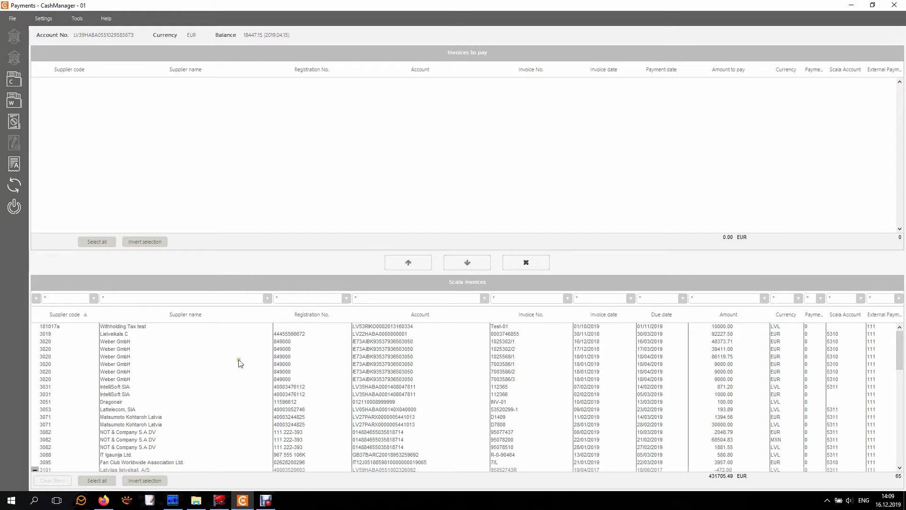
- Filter the Scala invoices by the supplier name of a Weber GmbH row and reset that filter to *
{"action": "right_click", "coordinate": [151, 351]}
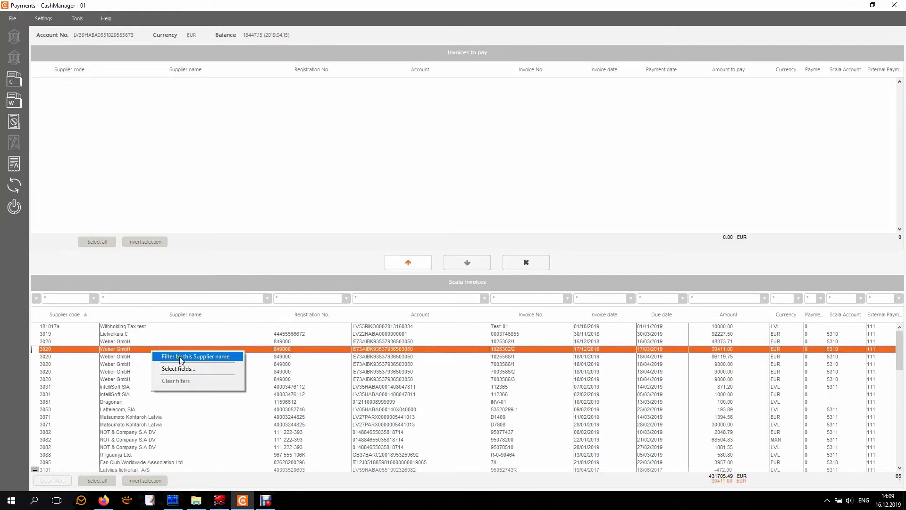
{"action": "left_click", "coordinate": [199, 355]}
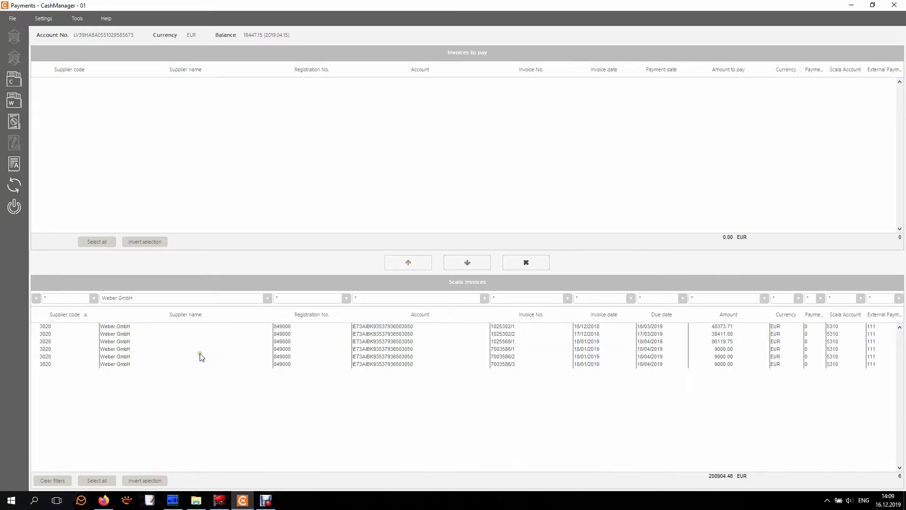
{"action": "left_click", "coordinate": [267, 298]}
{"action": "left_click", "coordinate": [248, 308]}
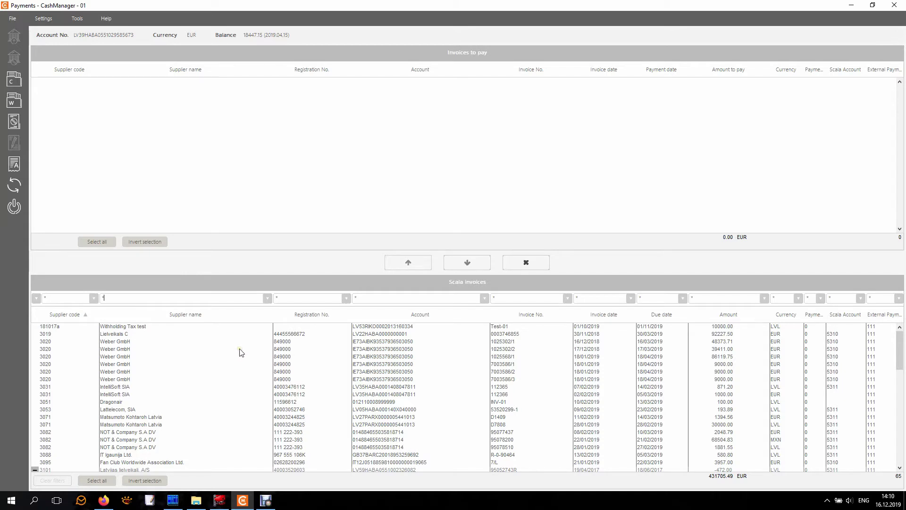
- Filter the supplier names with the wildcard text *weber* and shorten it to *web*
{"action": "type", "text": "weber*"}
{"action": "key", "text": "Return"}
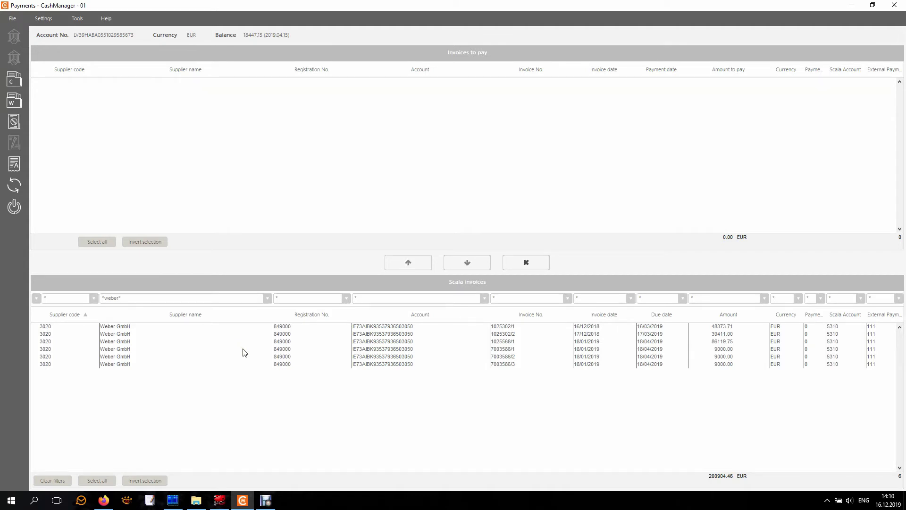
{"action": "left_click", "coordinate": [238, 351]}
{"action": "left_click", "coordinate": [236, 350]}
{"action": "key", "text": "BackSpace"}
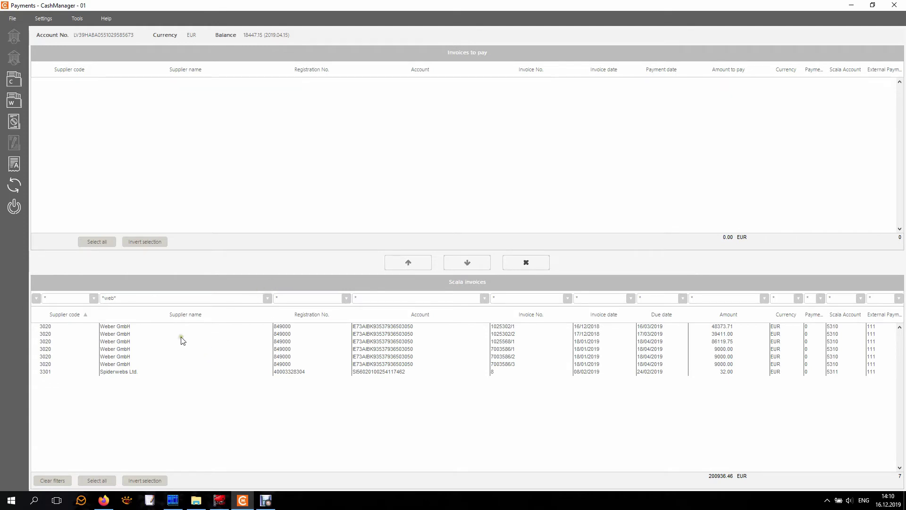
- Highlight the filtered Weber GmbH rows and the Spiderwebs Ltd. row to compare the matching supplier names
{"action": "left_click_drag", "start_coordinate": [181, 336], "coordinate": [184, 365]}
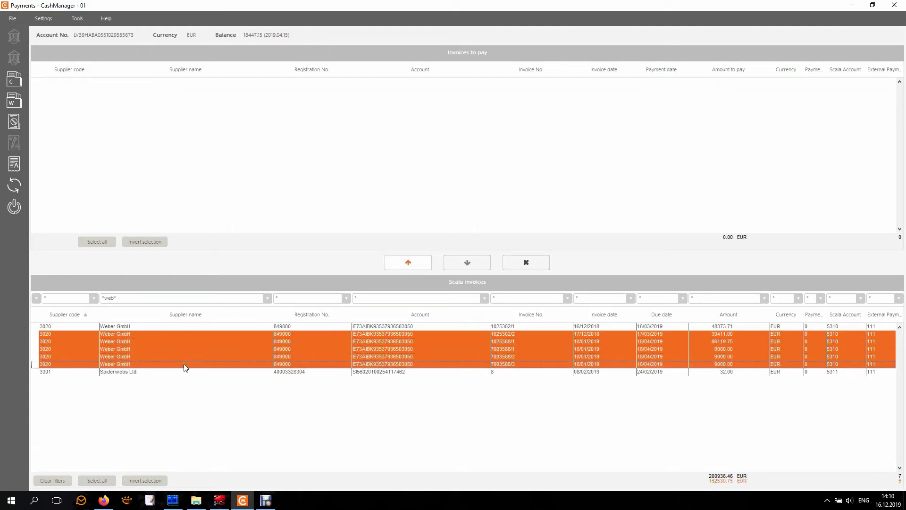
{"action": "left_click", "coordinate": [184, 367]}
{"action": "left_click", "coordinate": [178, 373]}
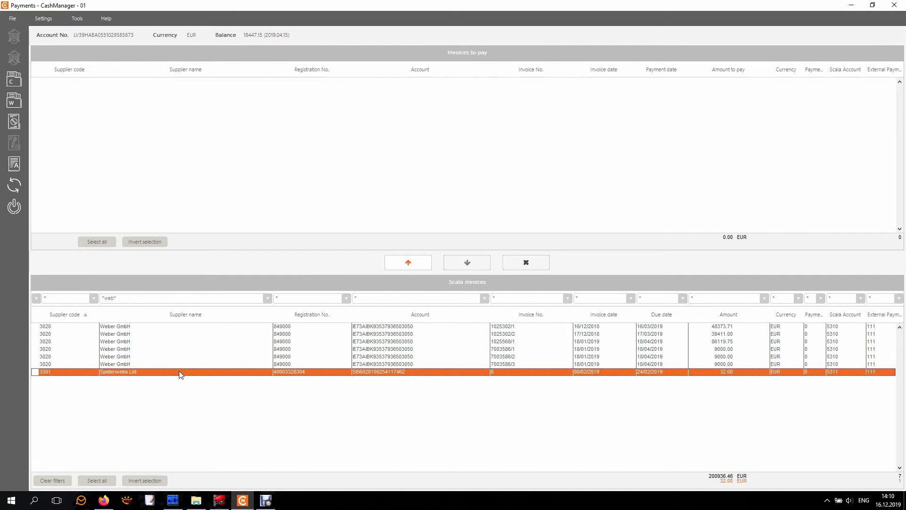
- Change the supplier name filter to web* so only names starting with that text match
{"action": "left_click", "coordinate": [189, 298]}
{"action": "key", "text": "Delete"}
{"action": "key", "text": "Return"}
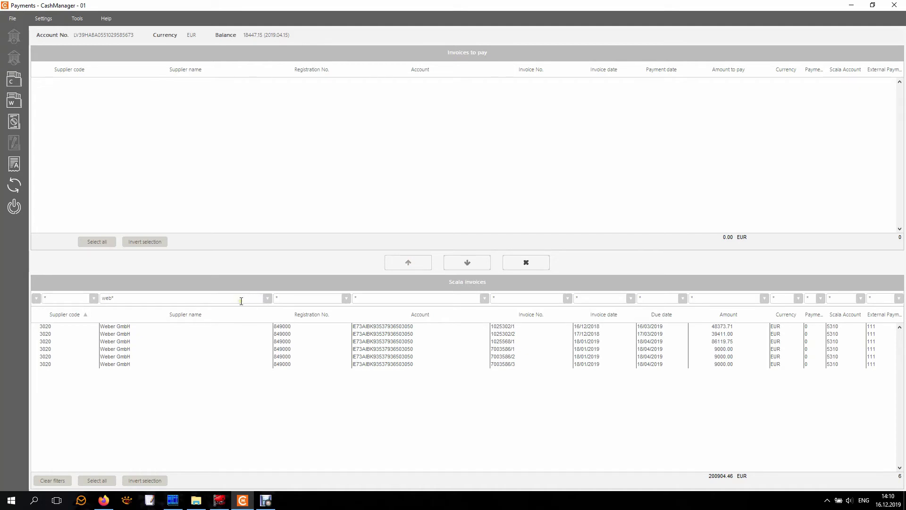
- Replace the supplier name filter with f* and examine the listed invoices
{"action": "key", "text": "BackSpace"}
{"action": "key", "text": "BackSpace"}
{"action": "key", "text": "BackSpace"}
{"action": "key", "text": "BackSpace"}
{"action": "type", "text": "f*"}
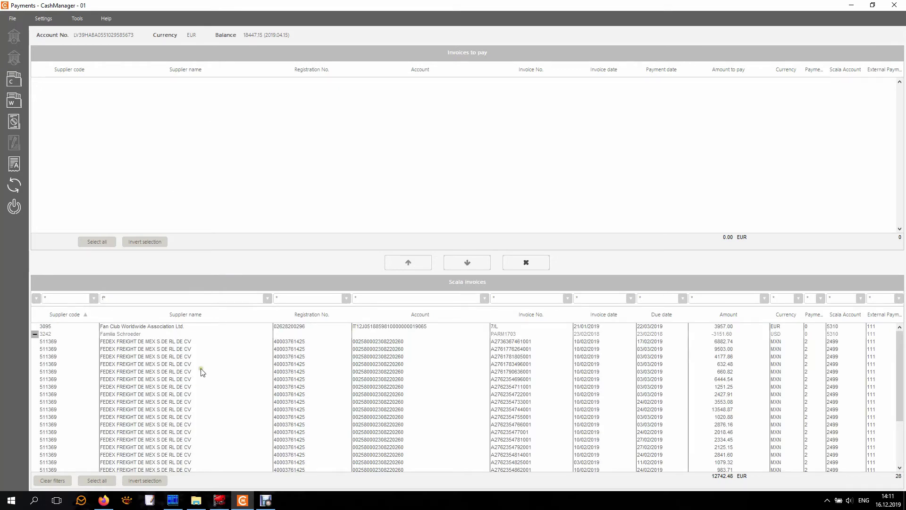
{"action": "left_click_drag", "start_coordinate": [206, 327], "coordinate": [208, 450]}
{"action": "left_click", "coordinate": [206, 432]}
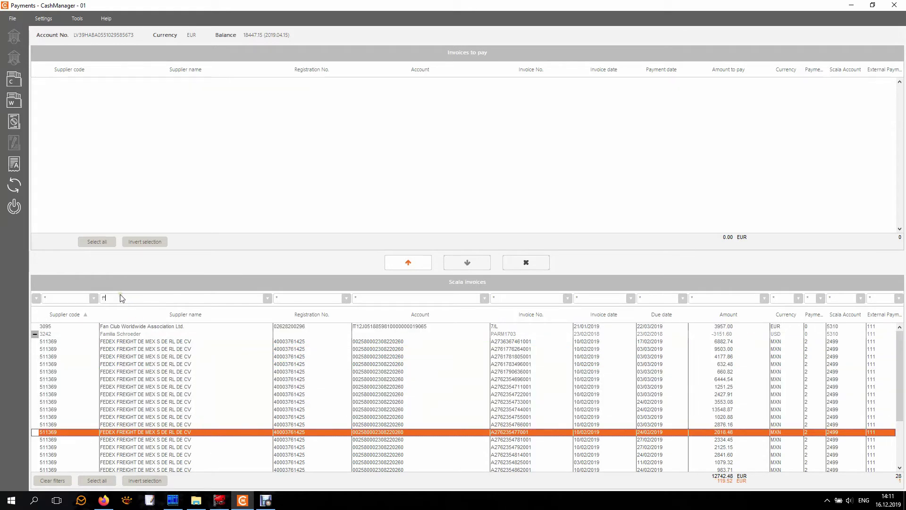
- Exclude suppliers starting with f using the supplier name filter NOT f*, and reset the filter to *
{"action": "type", "text": "NOT"}
{"action": "key", "text": "Return"}
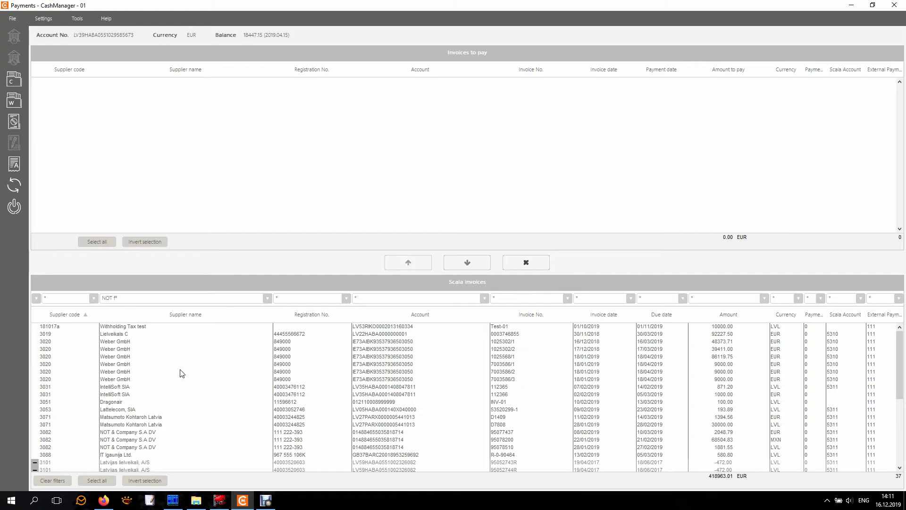
{"action": "left_click", "coordinate": [269, 300]}
{"action": "left_click", "coordinate": [251, 308]}
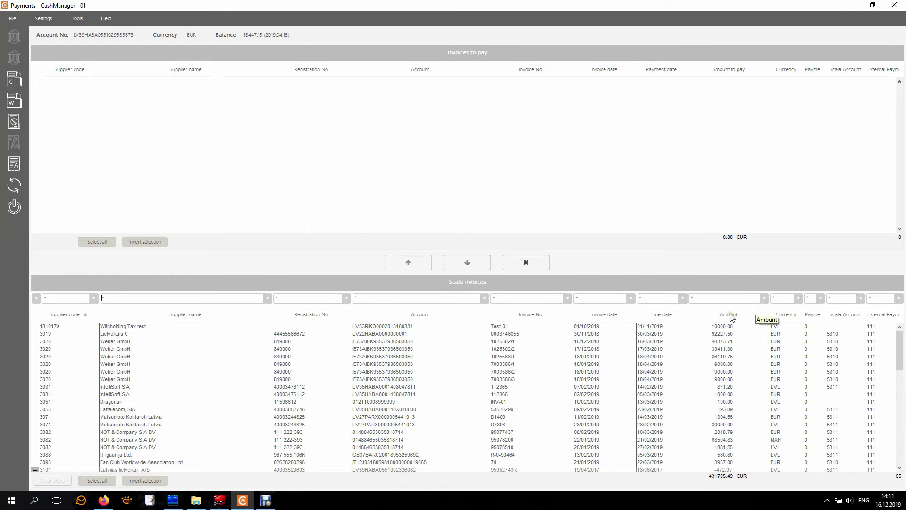
{"action": "left_click", "coordinate": [763, 299]}
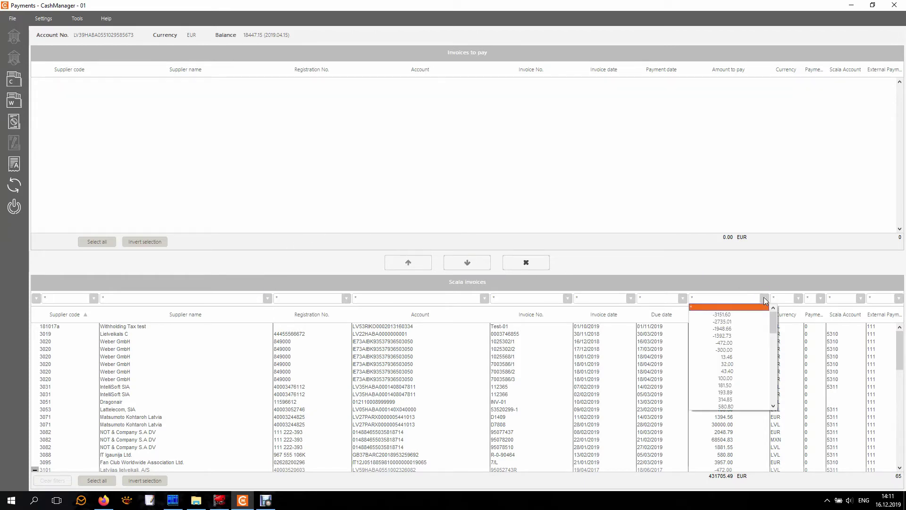
{"action": "left_click", "coordinate": [764, 299]}
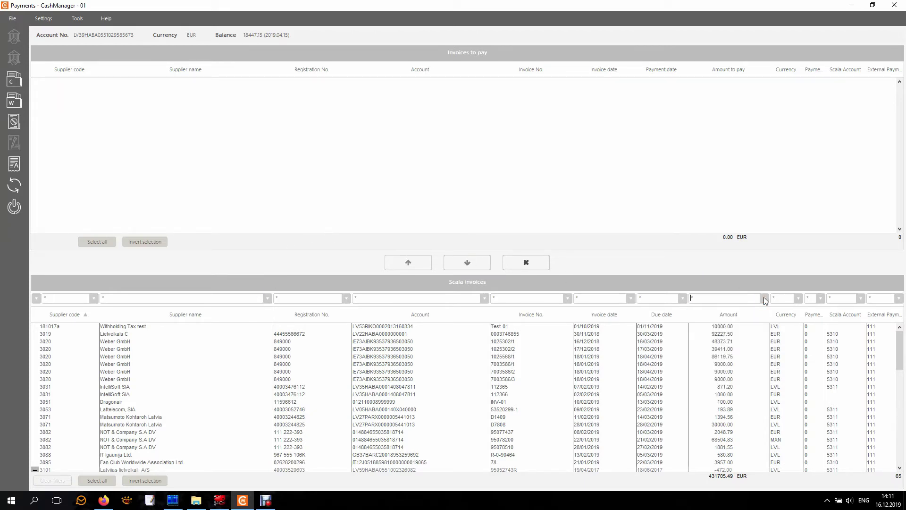
{"action": "left_click", "coordinate": [633, 295]}
{"action": "left_click", "coordinate": [634, 294]}
- Filter the Scala invoices to rows with the minus marker and reset the marker filter to *
{"action": "left_click", "coordinate": [40, 297]}
{"action": "left_click", "coordinate": [45, 300]}
{"action": "left_click", "coordinate": [37, 299]}
{"action": "left_click", "coordinate": [40, 314]}
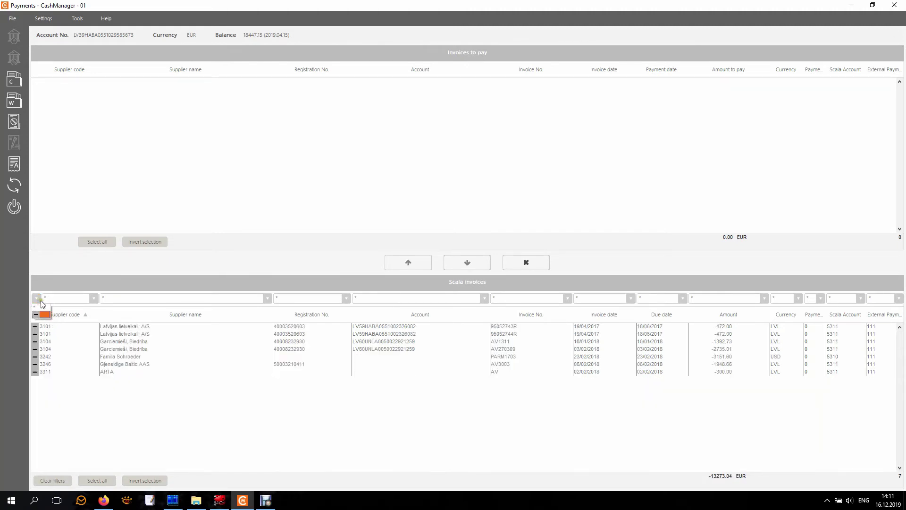
{"action": "left_click", "coordinate": [36, 299]}
{"action": "left_click", "coordinate": [43, 308]}
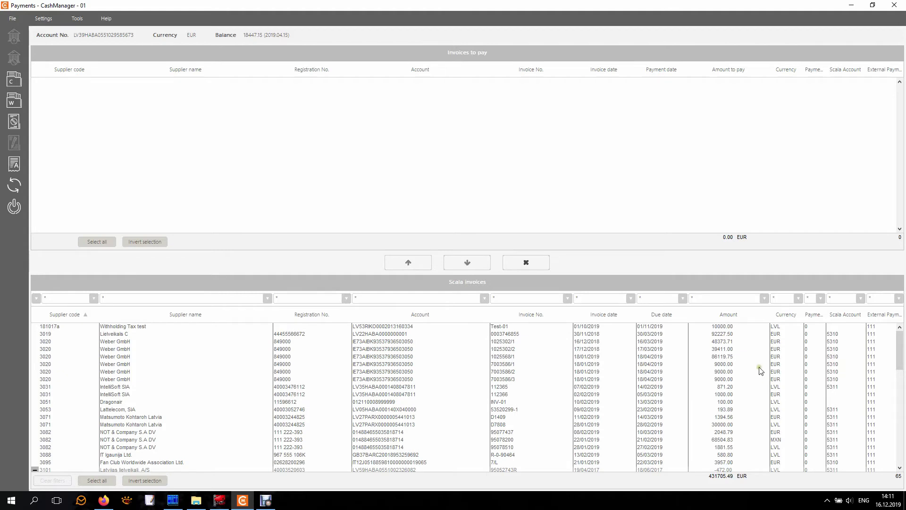
- Filter the Scala invoice amounts with >=9000 and narrow the condition to >=9000<11000
{"action": "left_click", "coordinate": [729, 300]}
{"action": "type", "text": ">9000"}
{"action": "key", "text": "Return"}
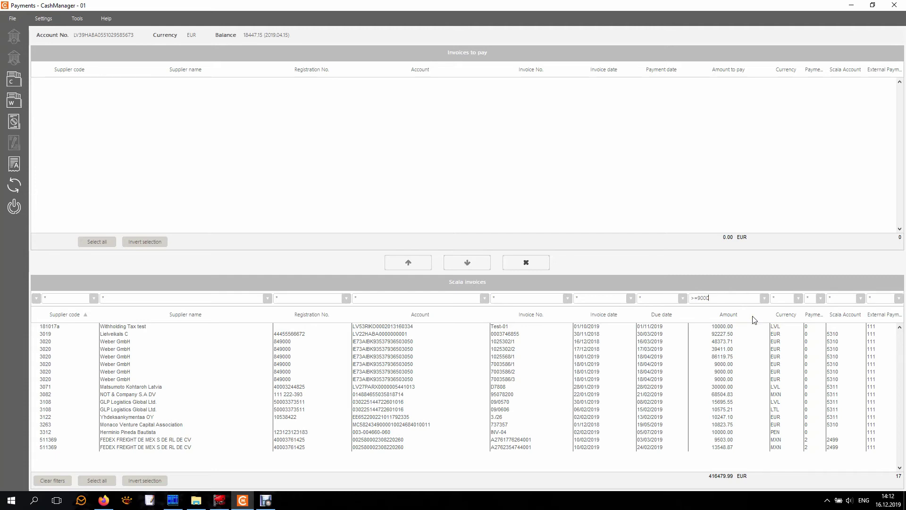
{"action": "type", "text": "<11000"}
{"action": "key", "text": "Return"}
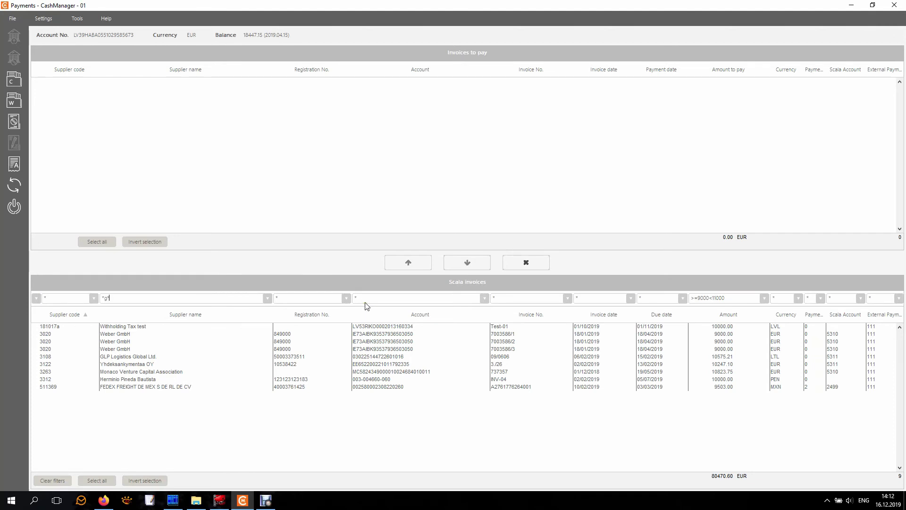
- Filter the Scala invoices' supplier names with *g*, and view the available filter values for account and invoice number
{"action": "type", "text": "*"}
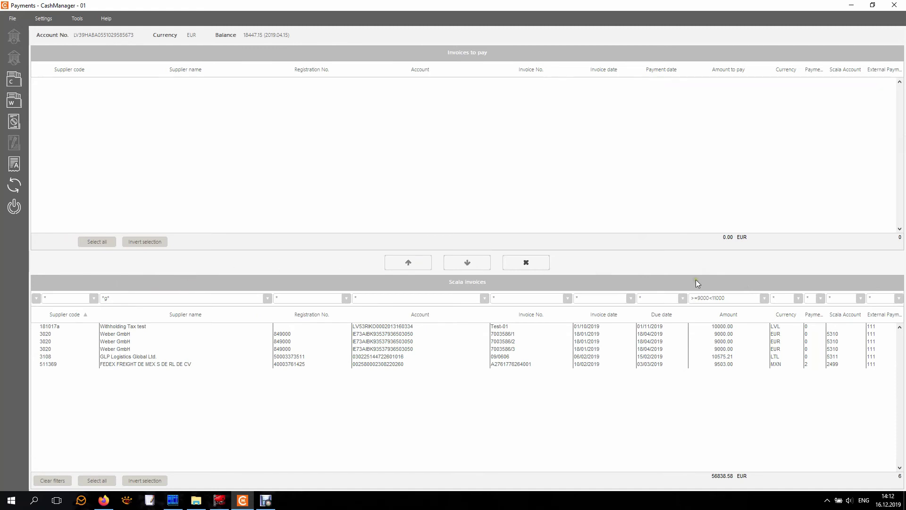
{"action": "left_click", "coordinate": [485, 298]}
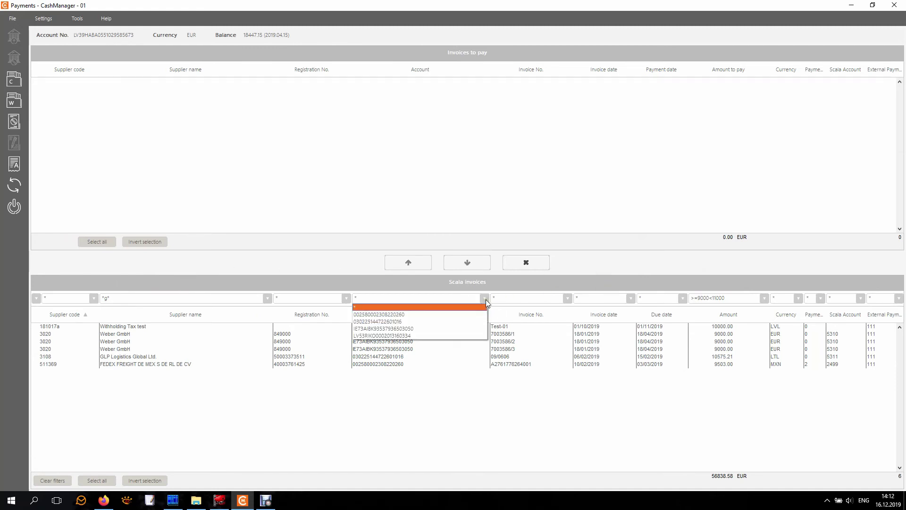
{"action": "left_click", "coordinate": [486, 299]}
{"action": "left_click", "coordinate": [568, 298]}
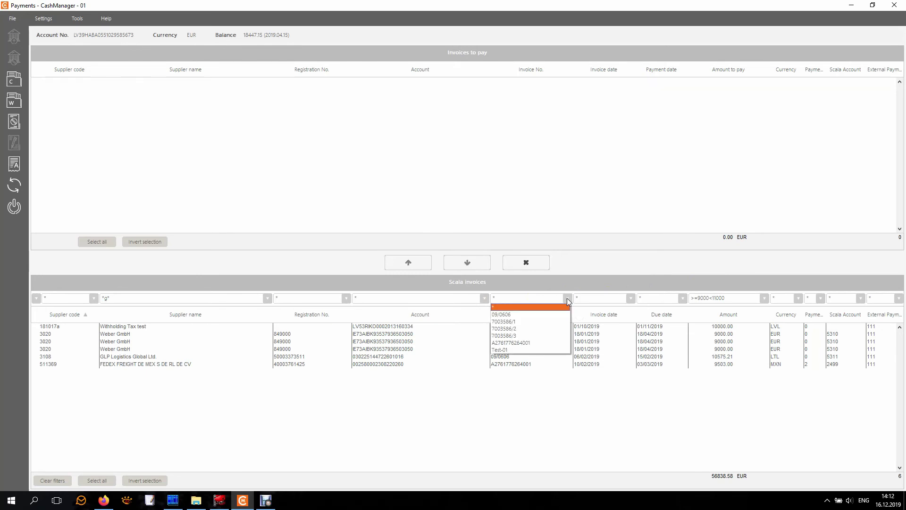
{"action": "left_click", "coordinate": [568, 298]}
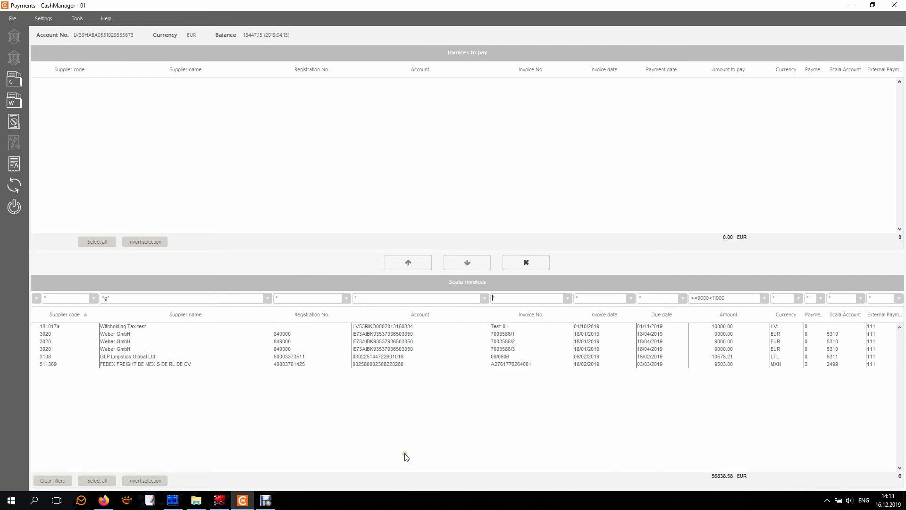
- Clear all filters on the Scala invoices
{"action": "left_click", "coordinate": [65, 482]}
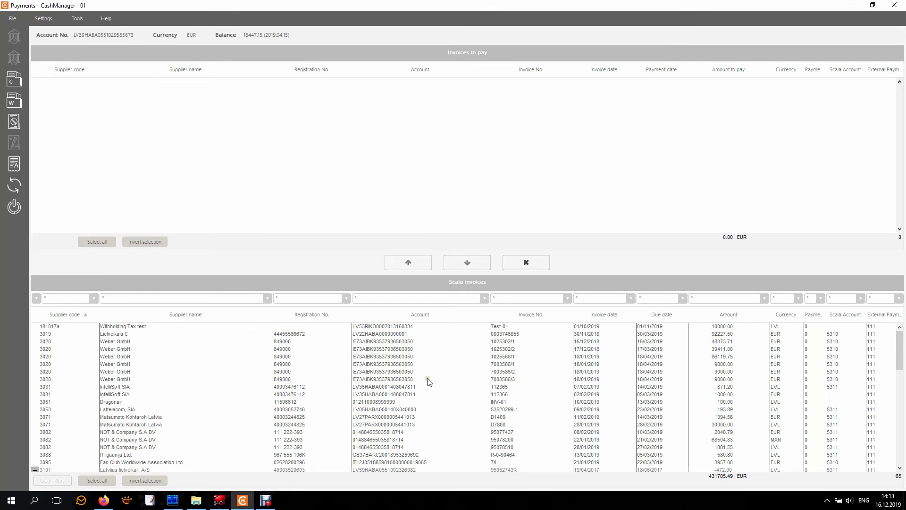
- Open the general layout settings, examine the date format options for tables and payment details, and close the settings
{"action": "left_click", "coordinate": [44, 19]}
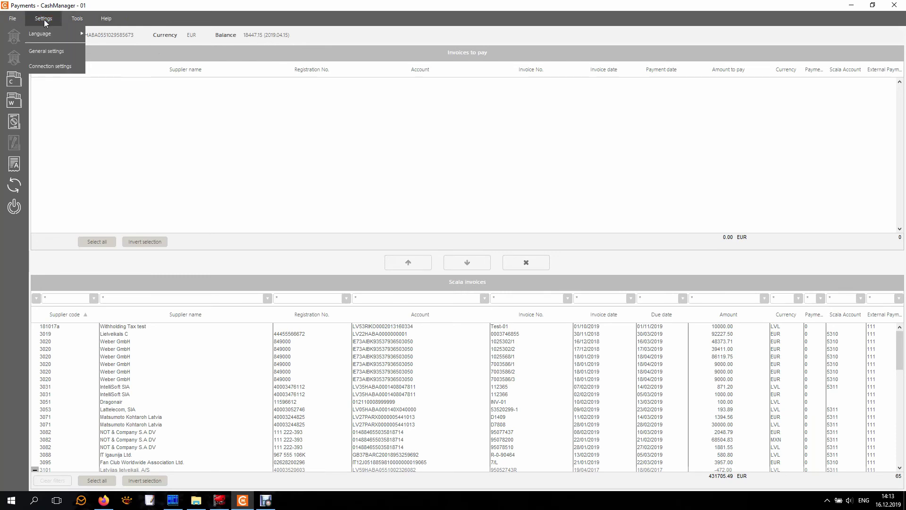
{"action": "left_click", "coordinate": [55, 48]}
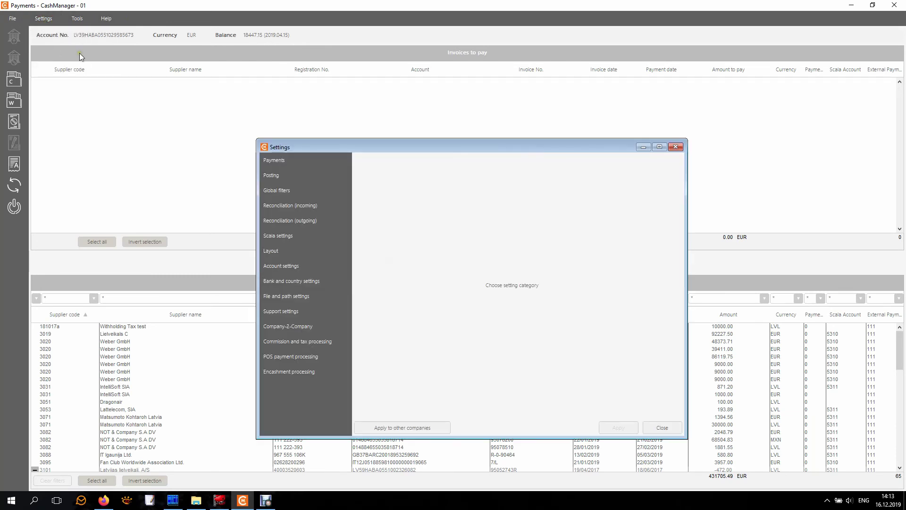
{"action": "left_click", "coordinate": [289, 252]}
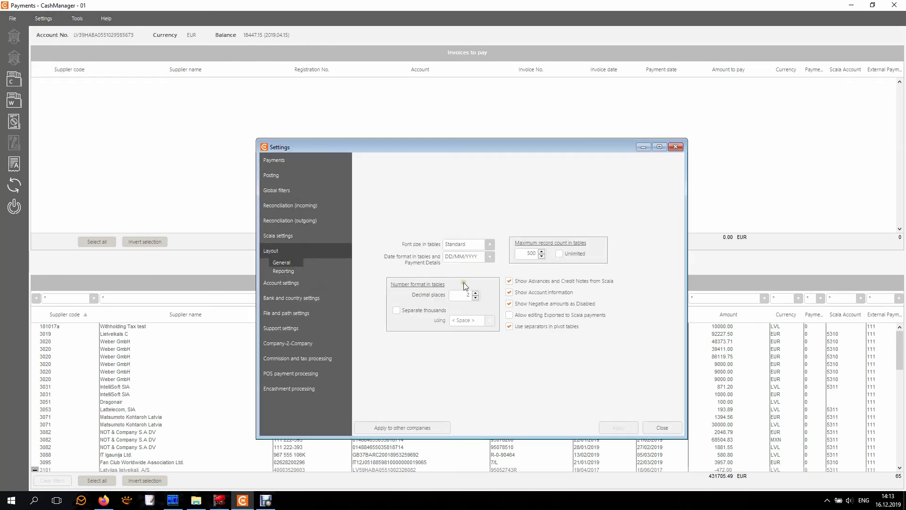
{"action": "left_click", "coordinate": [494, 255]}
{"action": "left_click", "coordinate": [493, 255]}
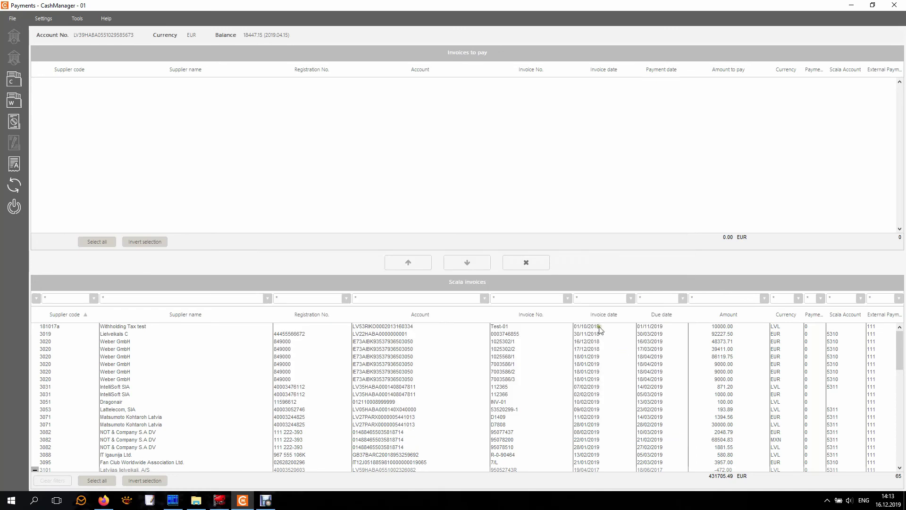
- Filter the Scala invoice dates with >01/01/2019 and narrow the condition to >01/01/2019<01/02/2019
{"action": "left_click", "coordinate": [589, 298]}
{"action": "type", "text": ">"}
{"action": "type", "text": "01/01/2019"}
{"action": "key", "text": "Return"}
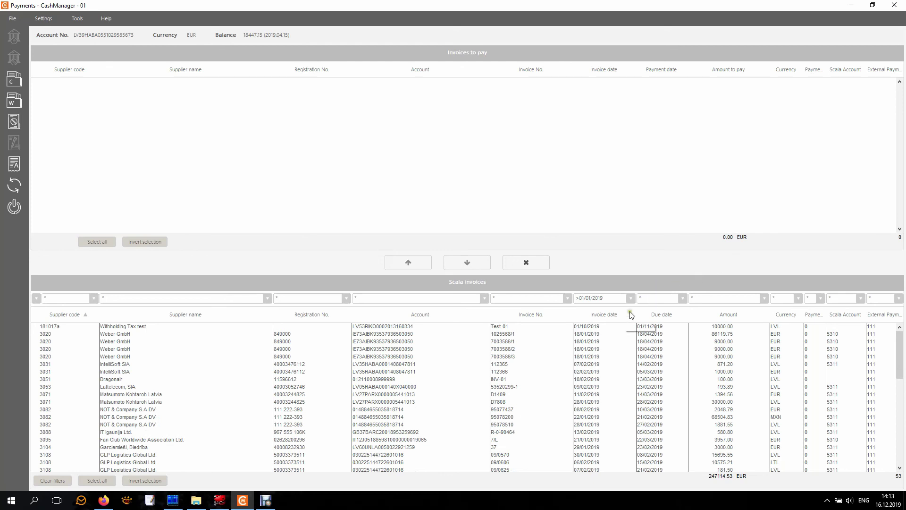
{"action": "left_click", "coordinate": [615, 298]}
{"action": "type", "text": "01/02/2019"}
{"action": "key", "text": "Return"}
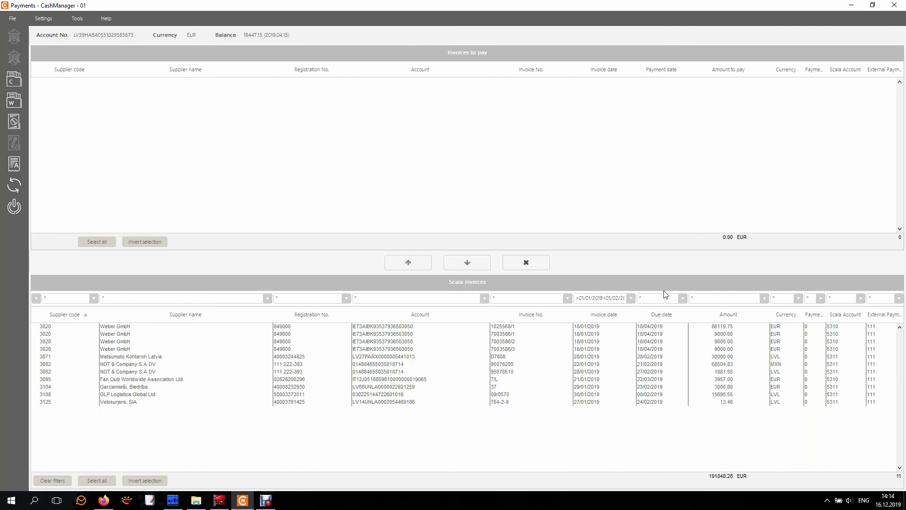